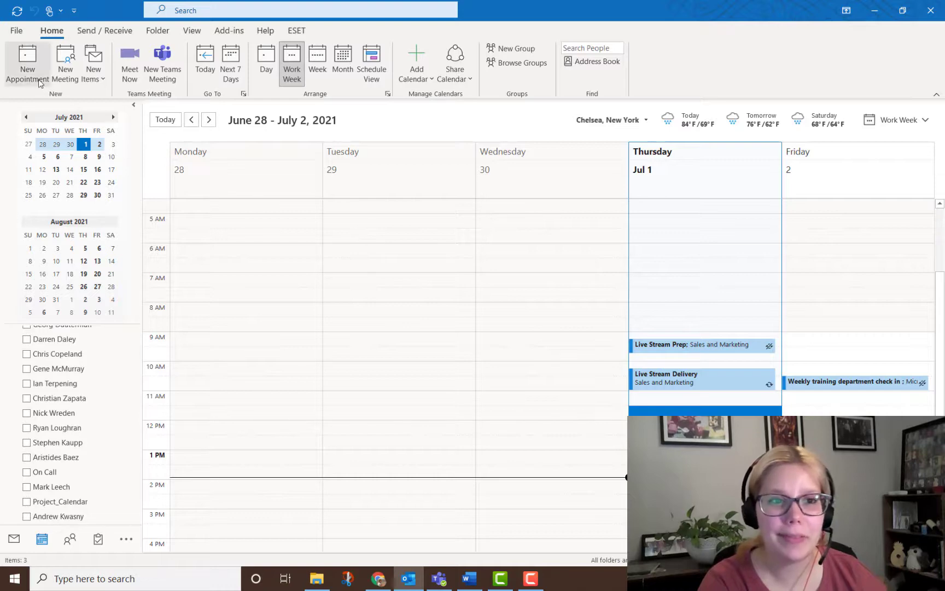
Step: Create a new meeting with The Study as its location
click(65, 68)
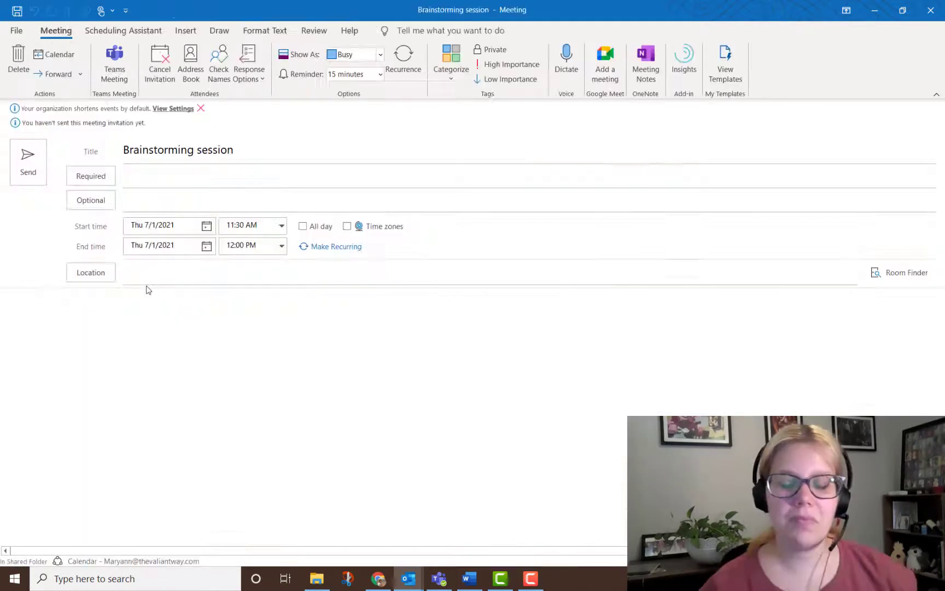
click(148, 276)
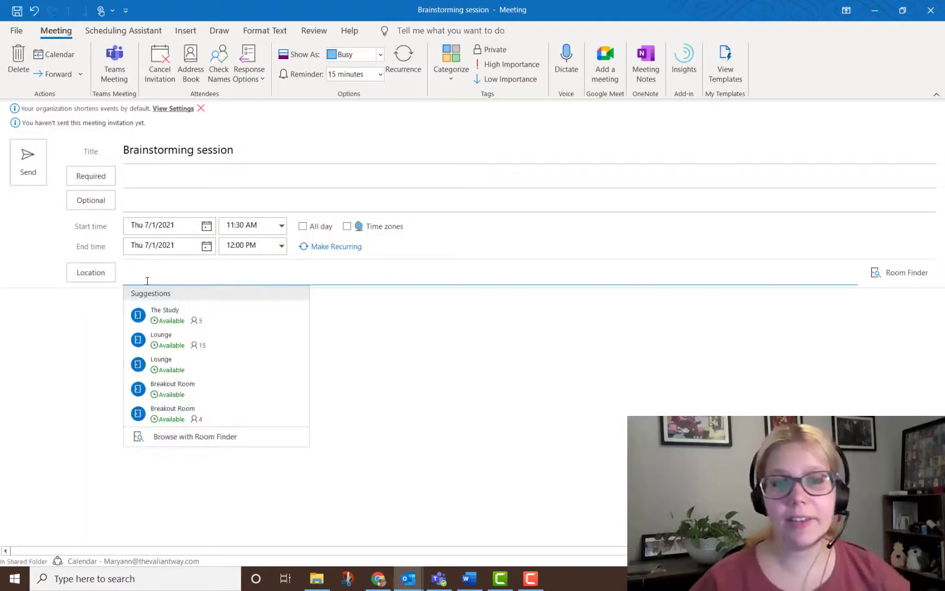
click(190, 321)
click(249, 421)
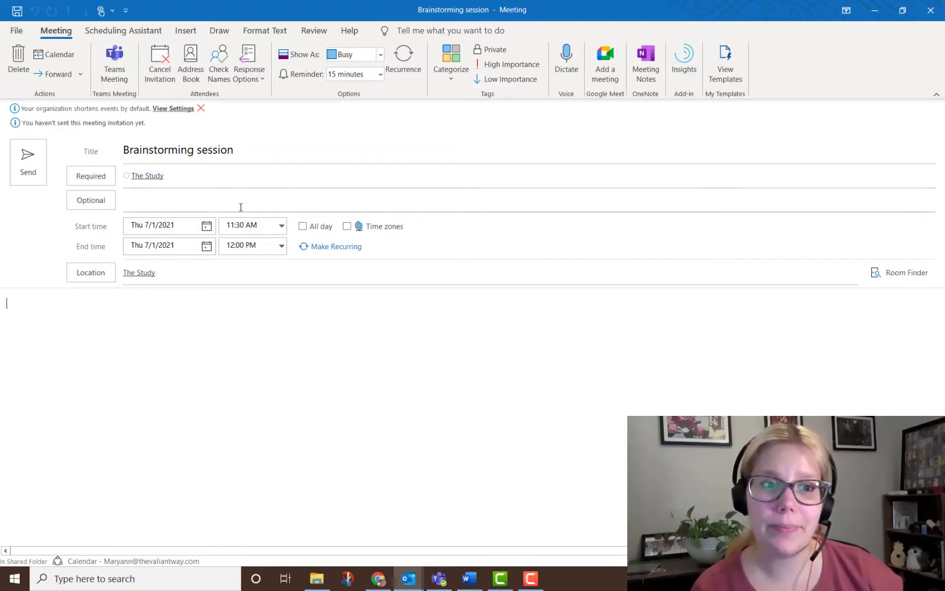
Step: Add three recent contacts as required attendees
click(201, 177)
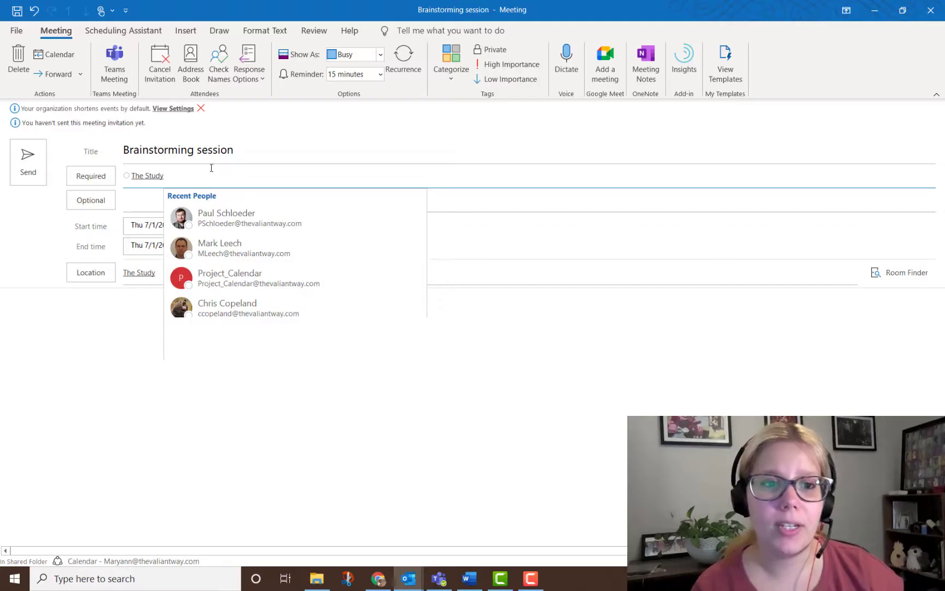
click(266, 219)
click(299, 179)
click(306, 215)
click(309, 178)
click(367, 320)
click(450, 402)
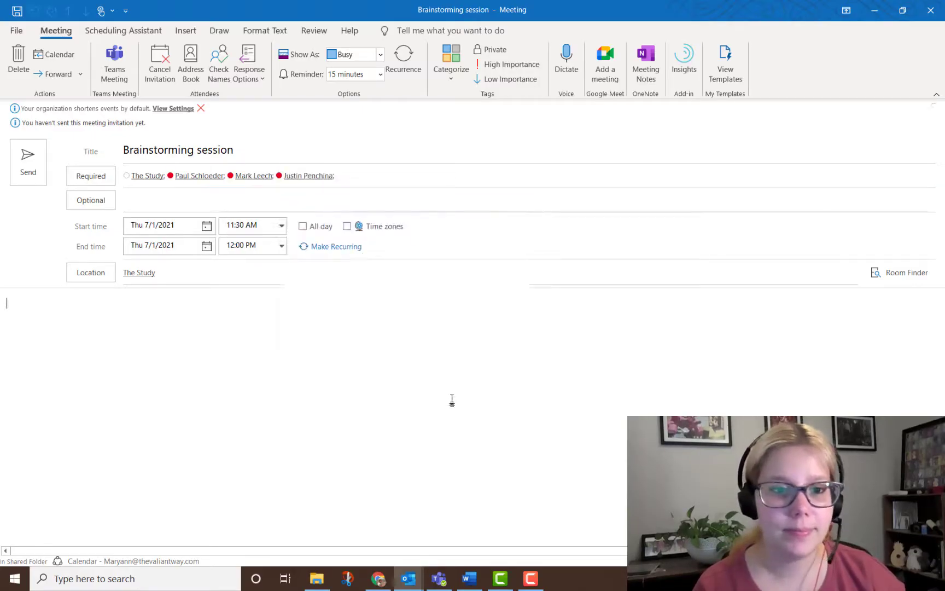
Step: Set the meeting to start at 2:00 PM on Tue 7/6/2021
click(281, 225)
click(246, 296)
click(206, 226)
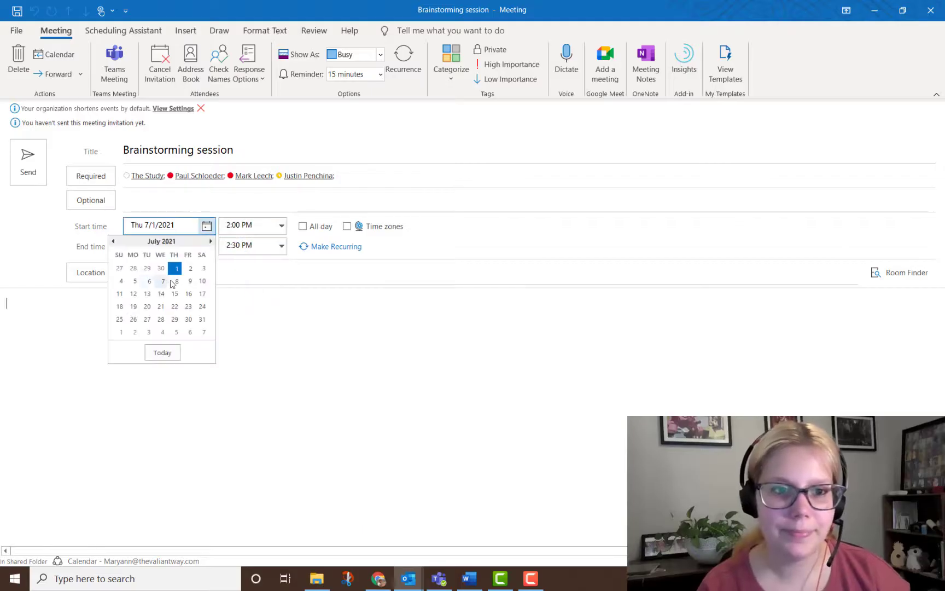
click(150, 281)
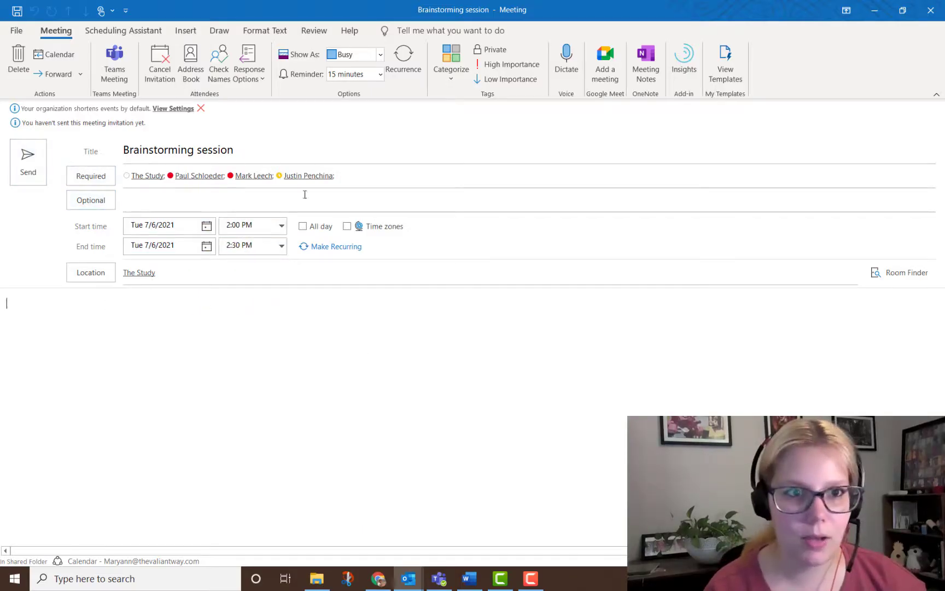
Step: In the Scheduling Assistant grid, move the meeting to the all-free 10:00–10:30 AM slot
click(118, 31)
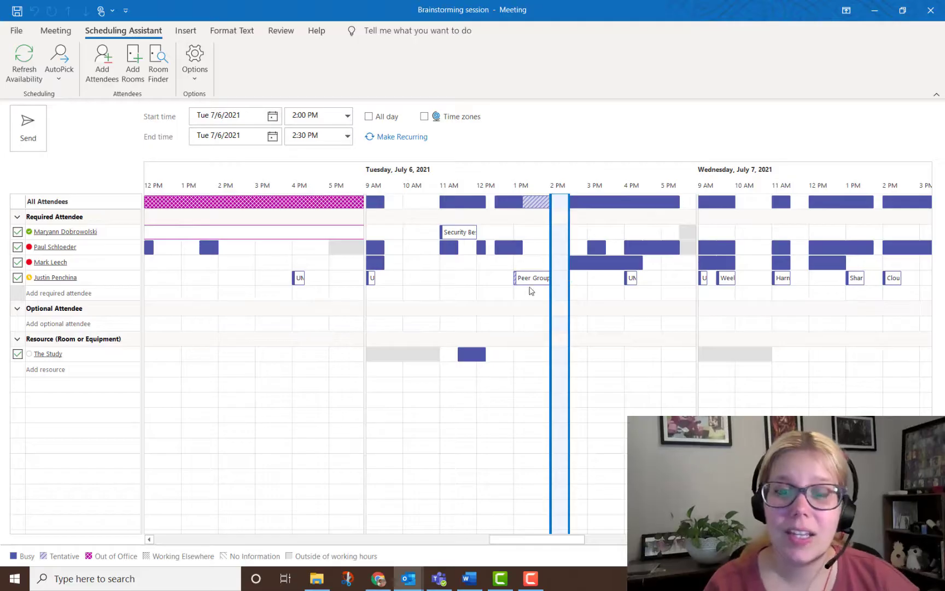
mouse_move(531, 283)
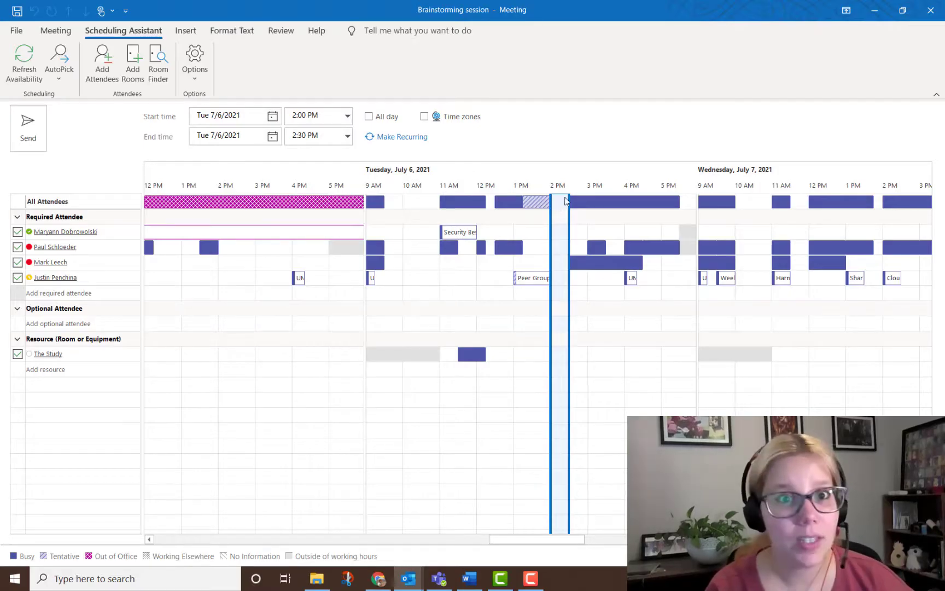
click(596, 208)
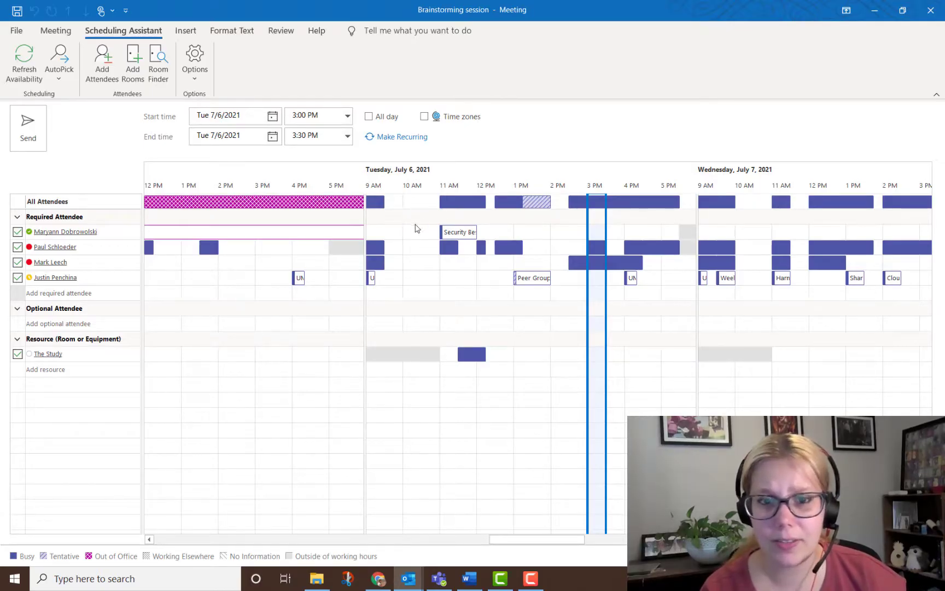
click(411, 205)
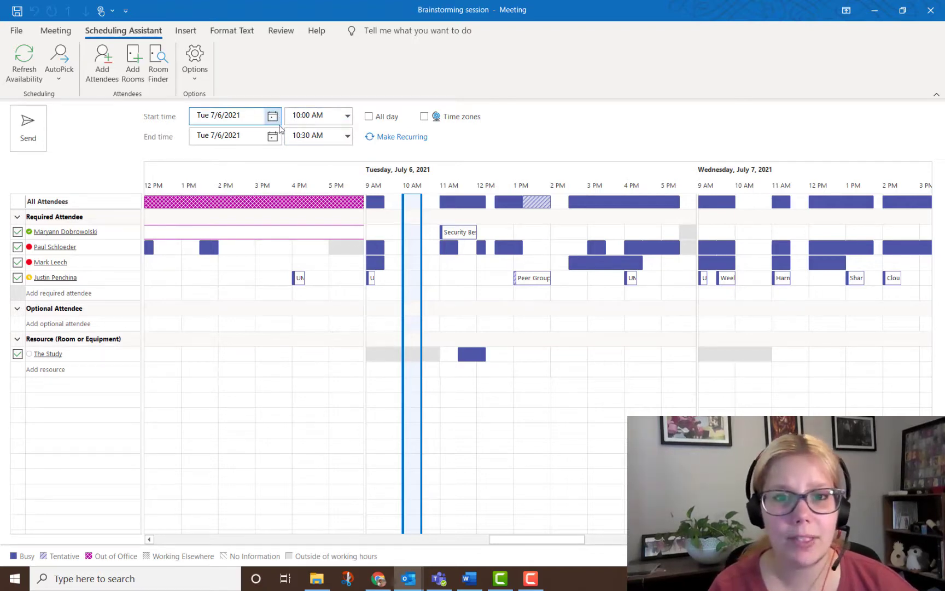
Step: Send the invite, open The Study's acceptance reply, then go to the Outlook web calendar
click(24, 134)
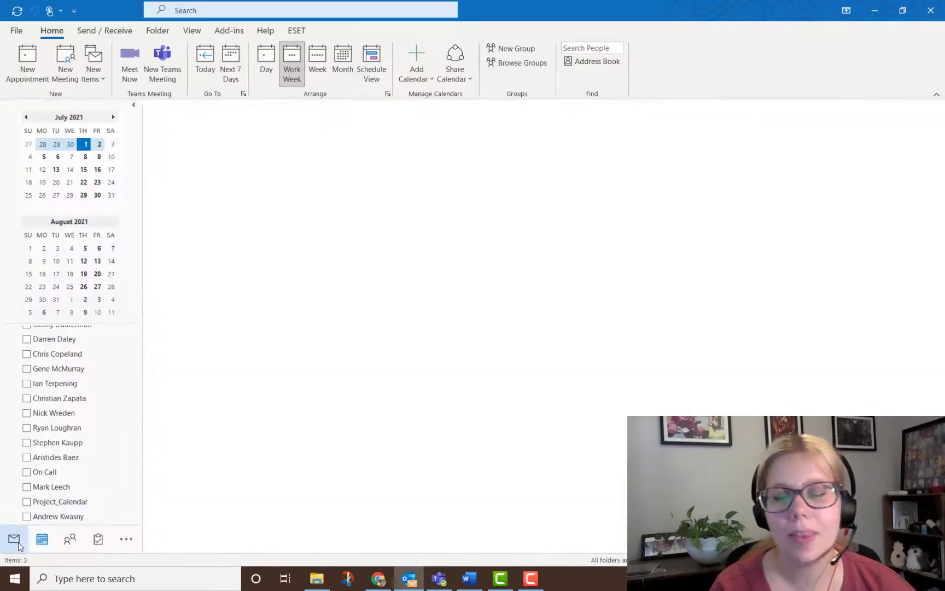
click(14, 539)
click(235, 174)
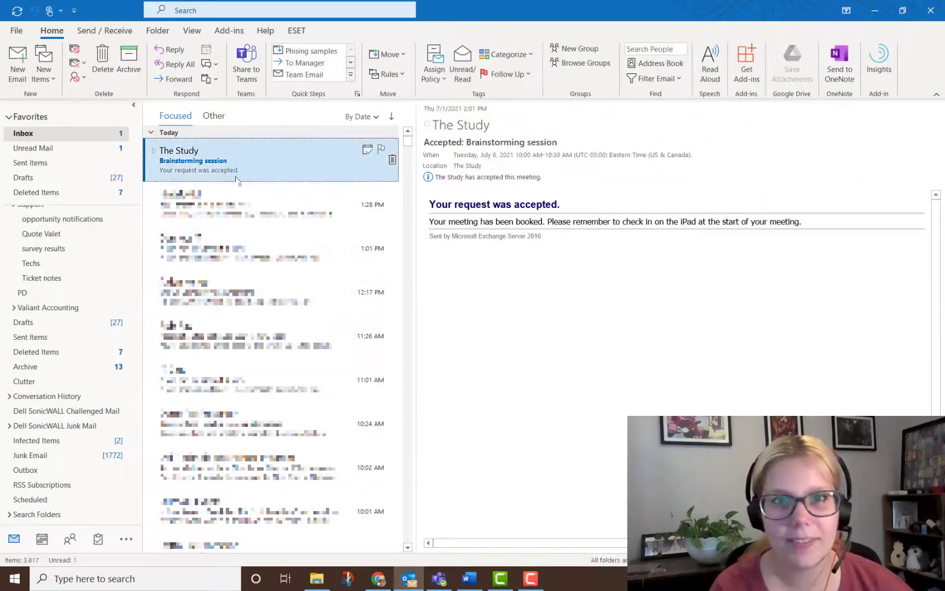
double_click(231, 179)
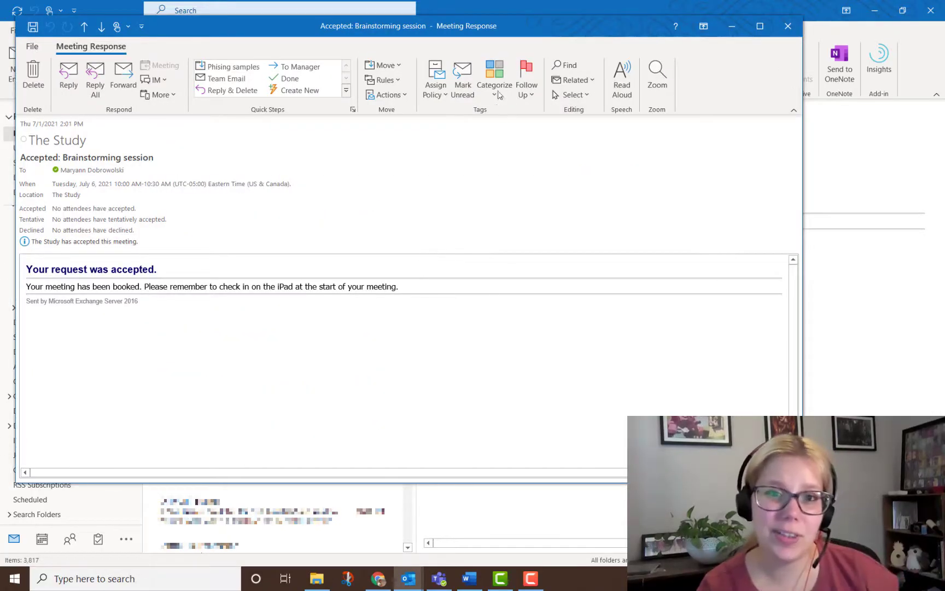
drag(544, 34, 596, 84)
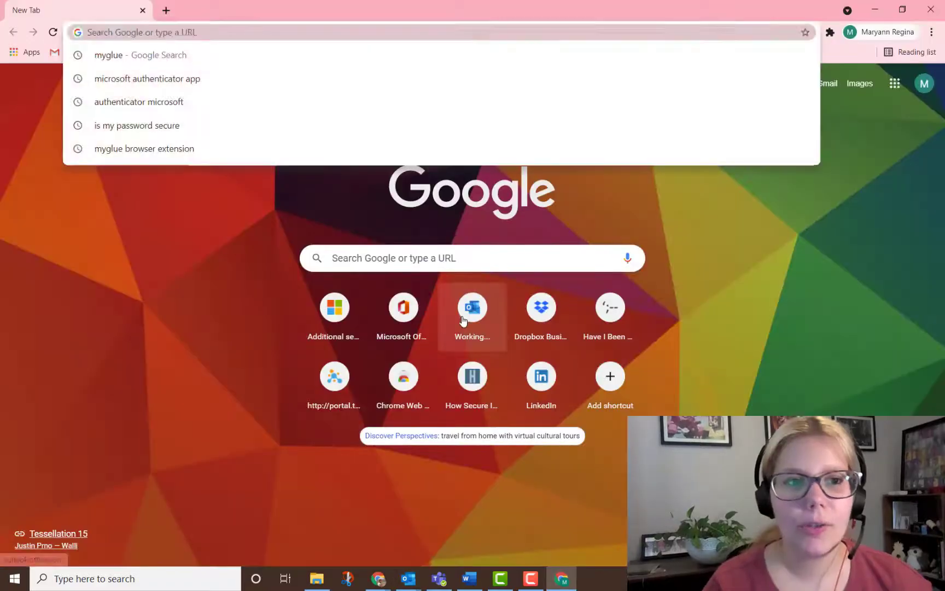
click(463, 320)
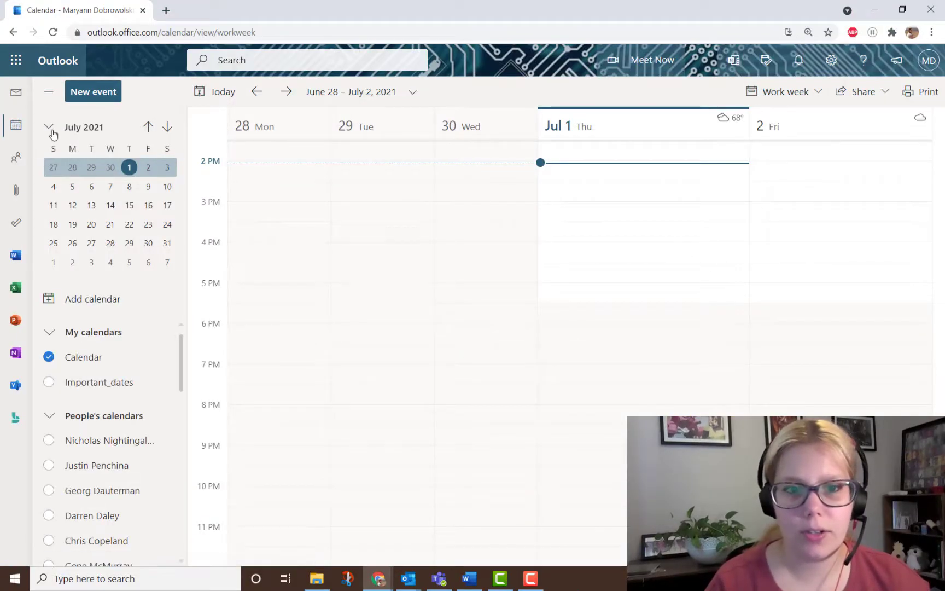
Step: Start a new web calendar event and invite three suggested contacts
click(102, 93)
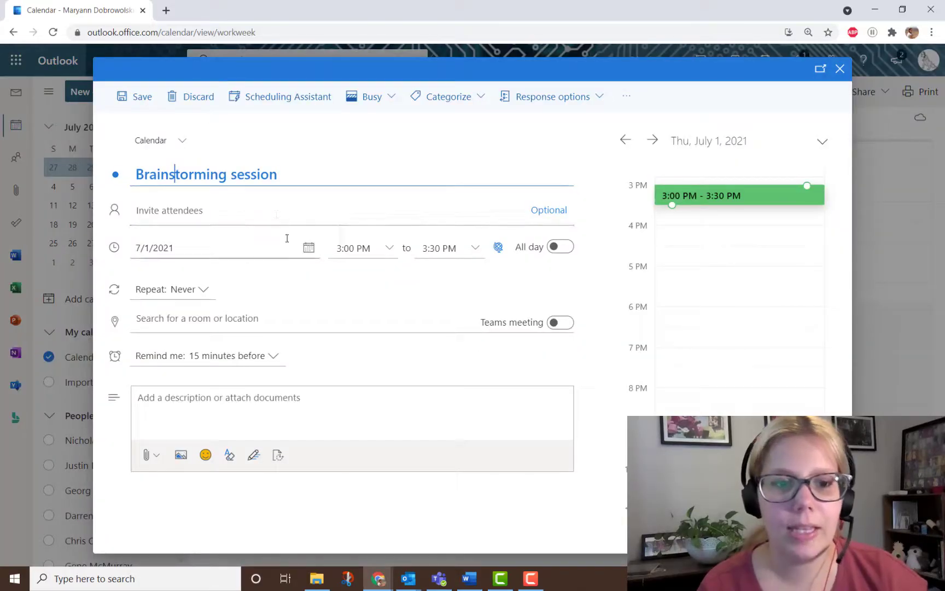
click(273, 212)
click(257, 266)
click(307, 267)
click(416, 261)
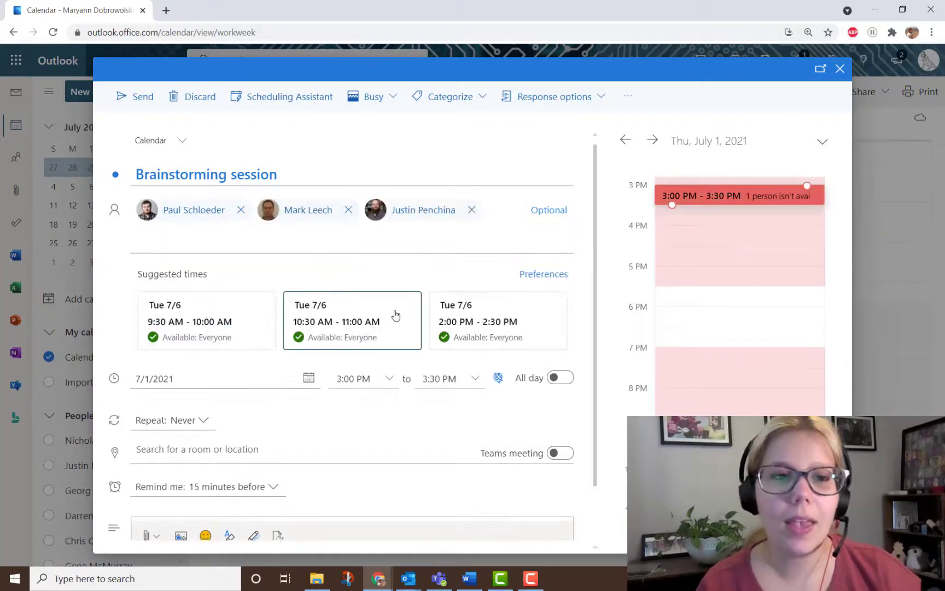
Step: Pick the 10:30–11:00 AM suggested time and advance the day preview to Tue, July 6
click(317, 321)
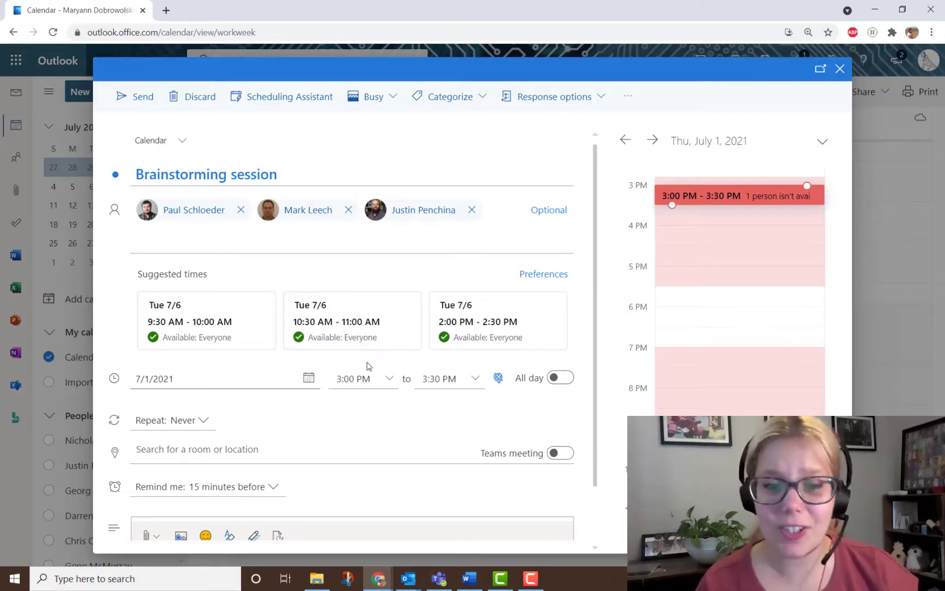
click(652, 140)
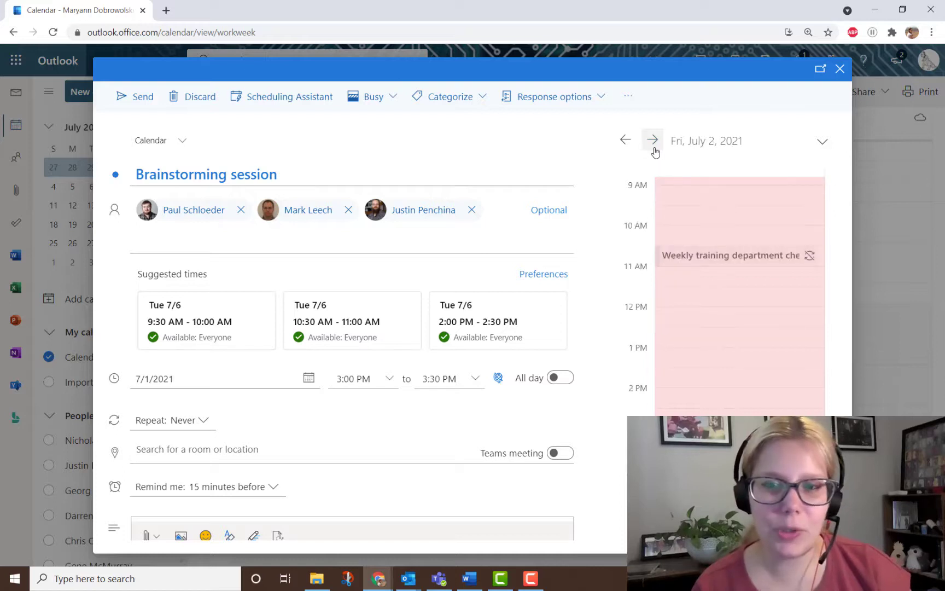
click(654, 143)
click(653, 144)
click(654, 143)
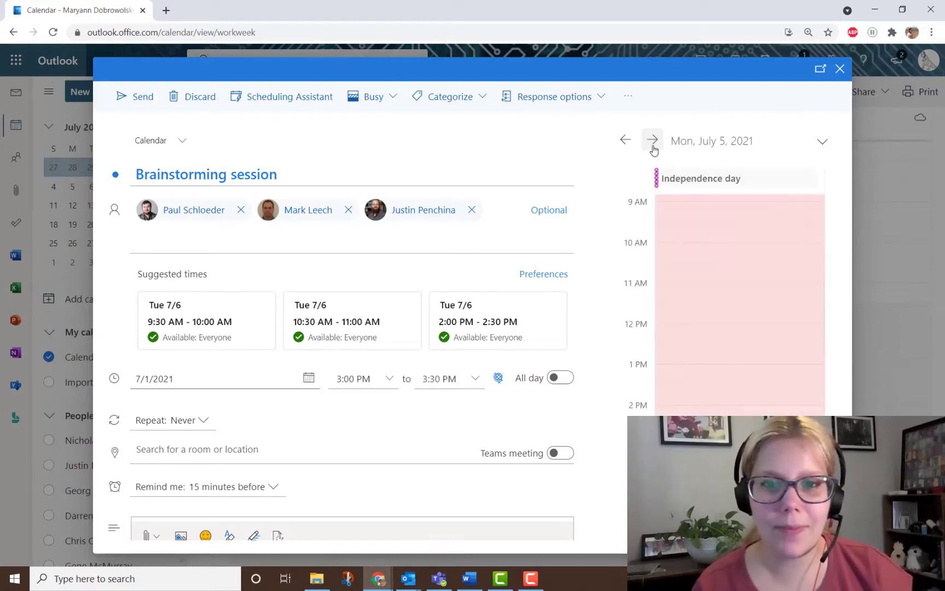
click(653, 143)
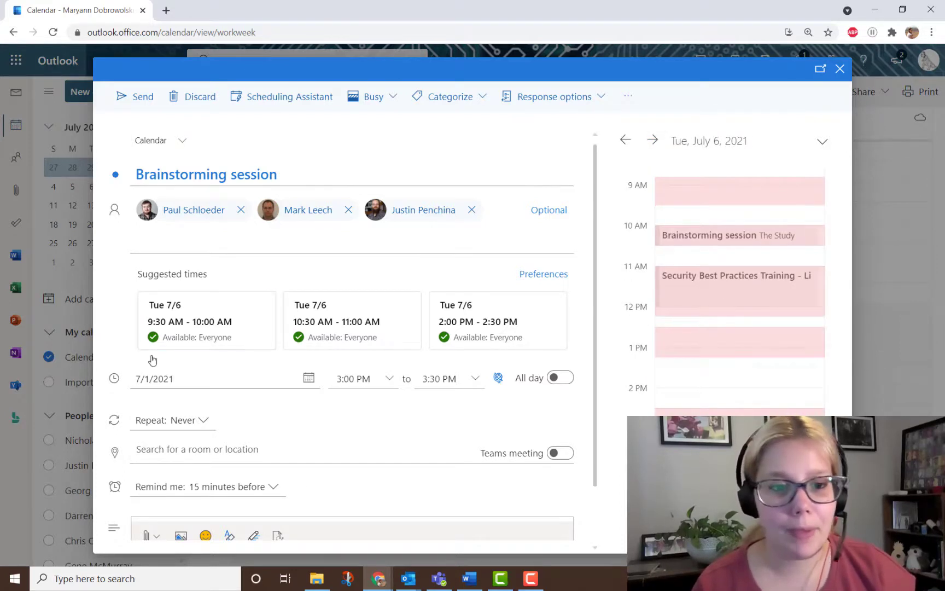
Step: In the Scheduling Assistant timeline, set the event to the free 10:30–11:00 AM slot on Tue 7/6 and confirm
click(258, 105)
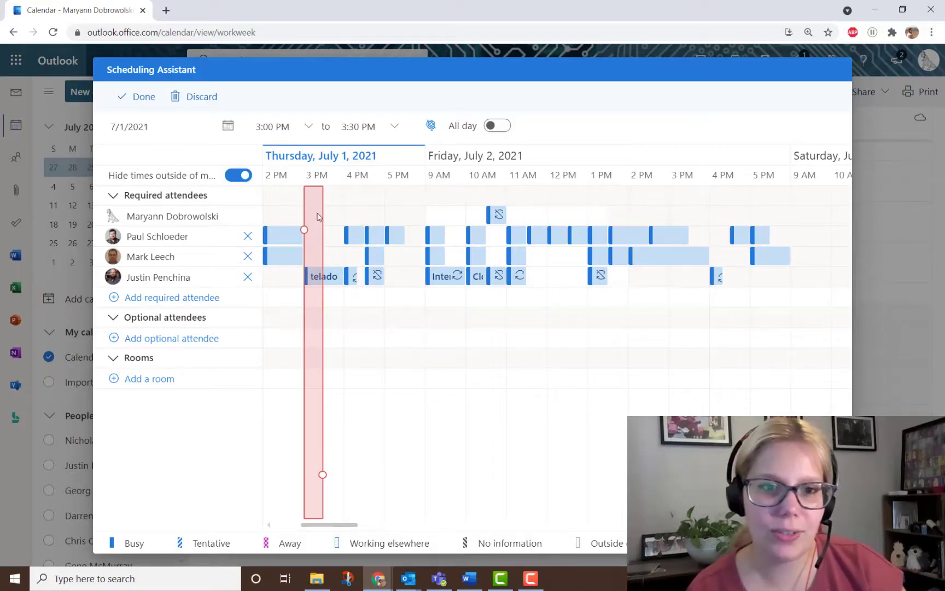
click(264, 181)
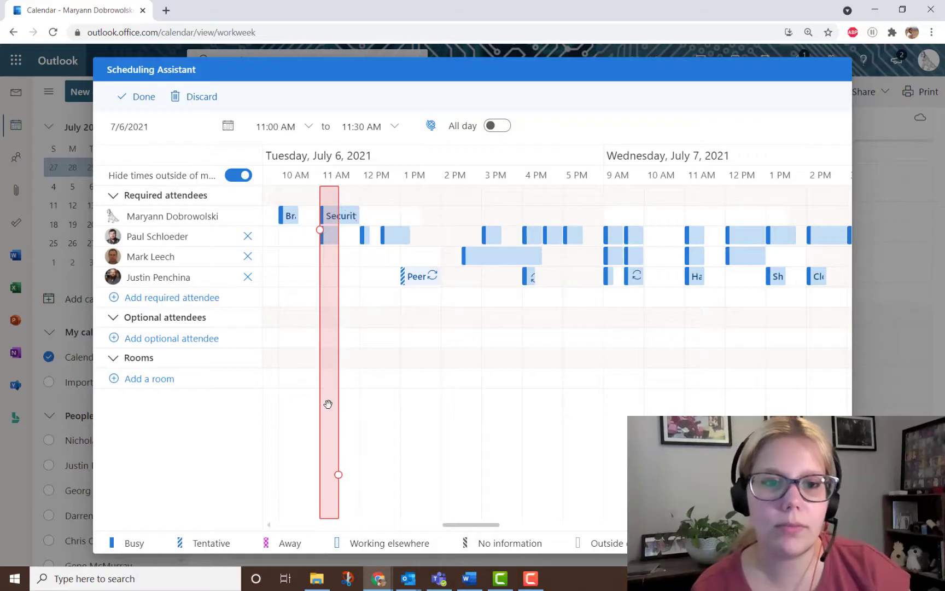
click(307, 191)
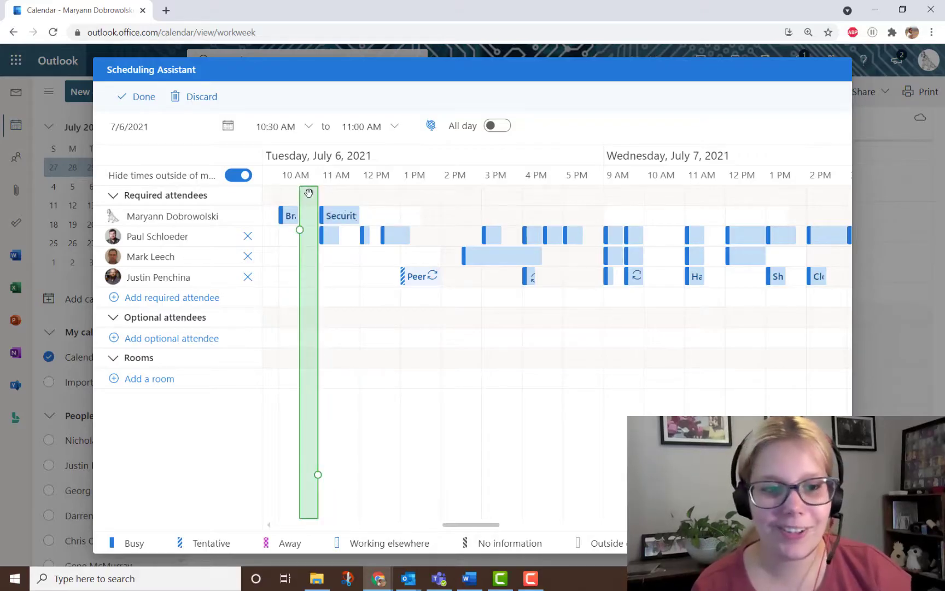
click(124, 104)
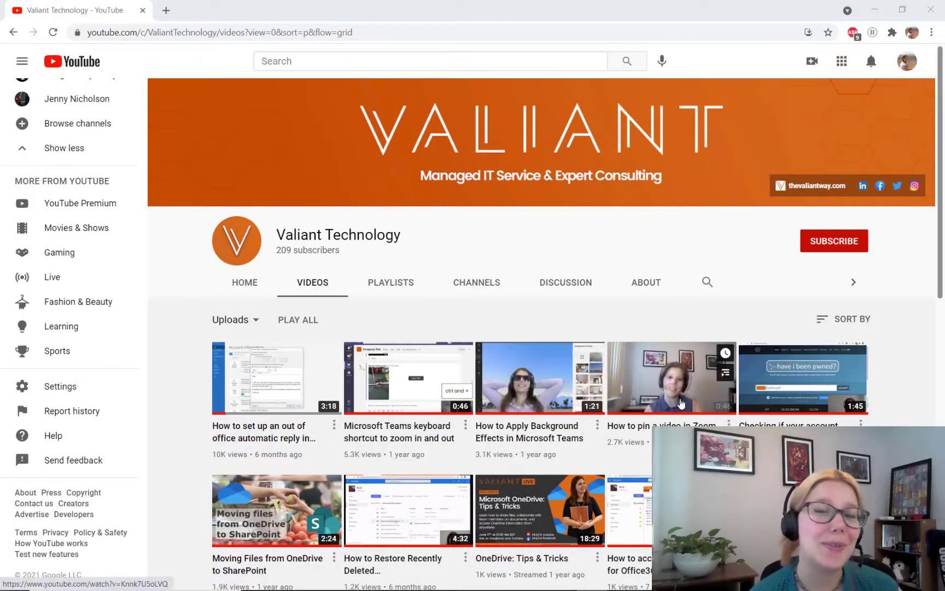
Step: Subscribe to Valiant Technology with All notifications, then minimize the YouTube window
click(834, 242)
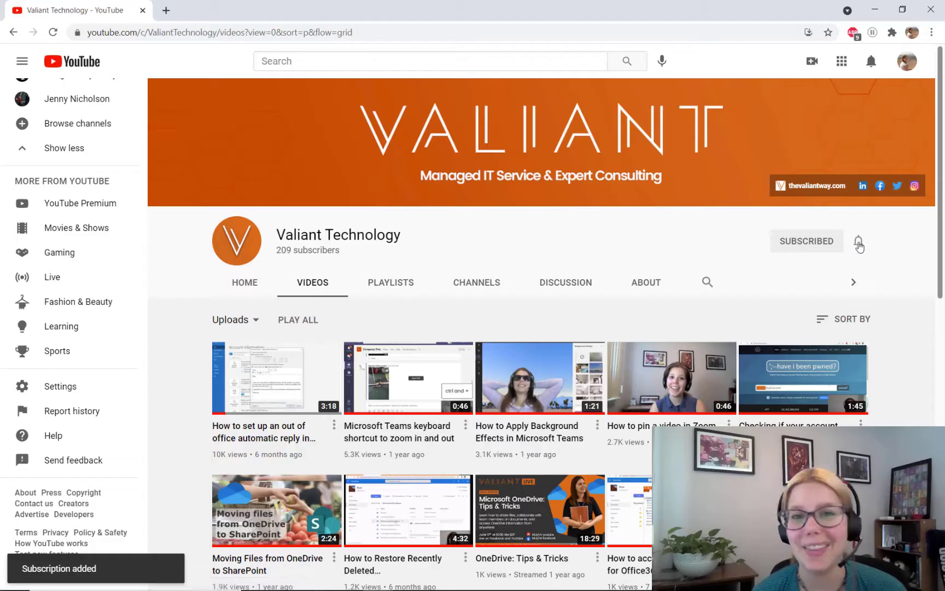
click(859, 243)
click(848, 268)
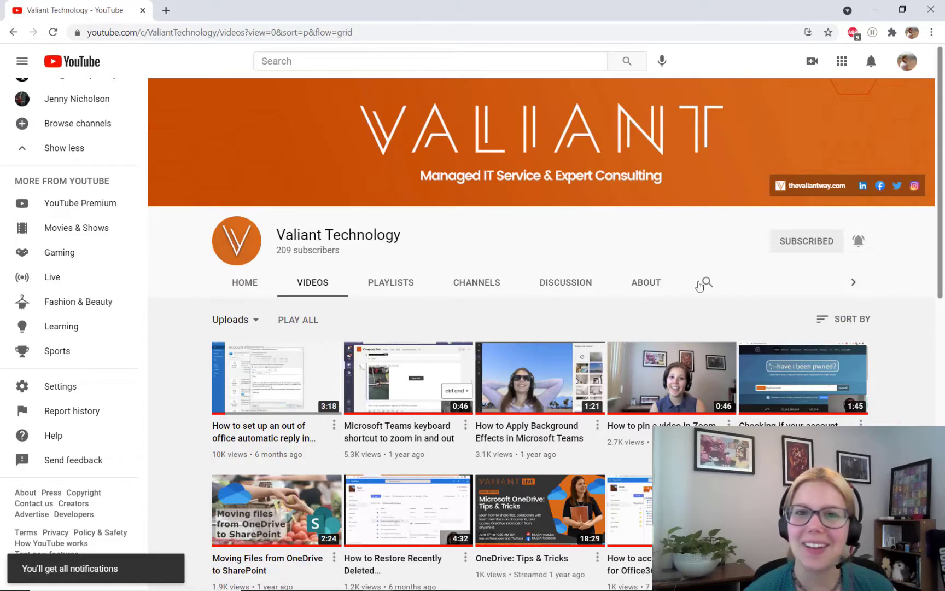
click(873, 11)
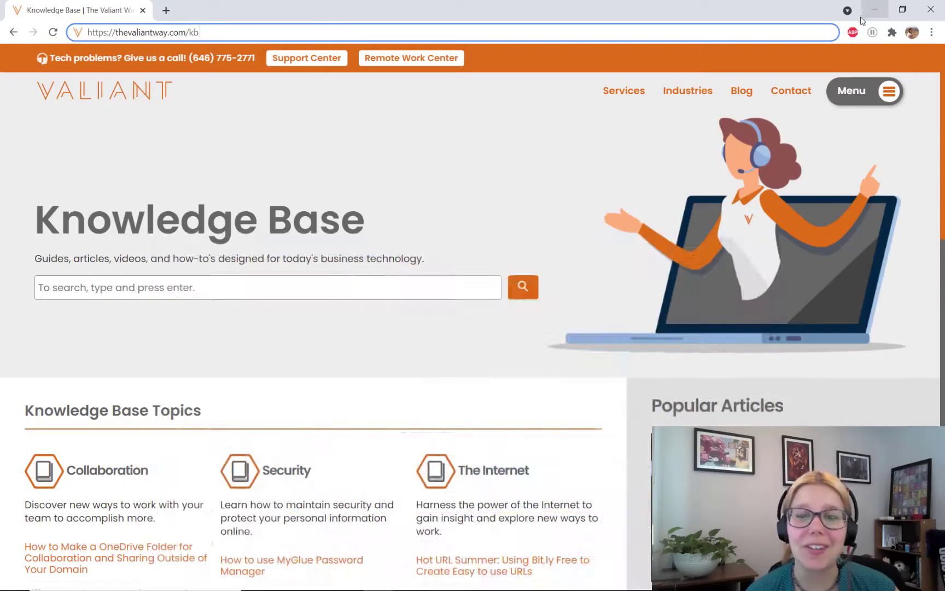